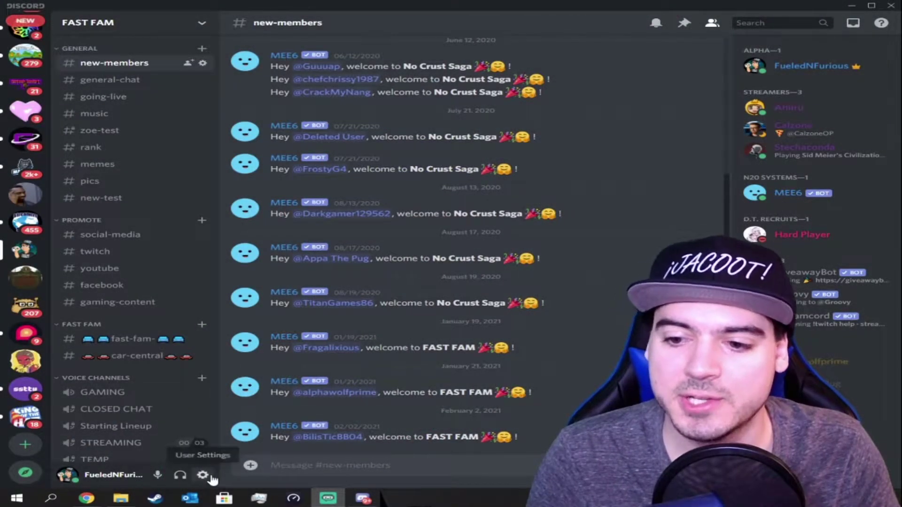
Step: Open User Settings to the Keybinds page and browse the default keybind list
left_click(203, 476)
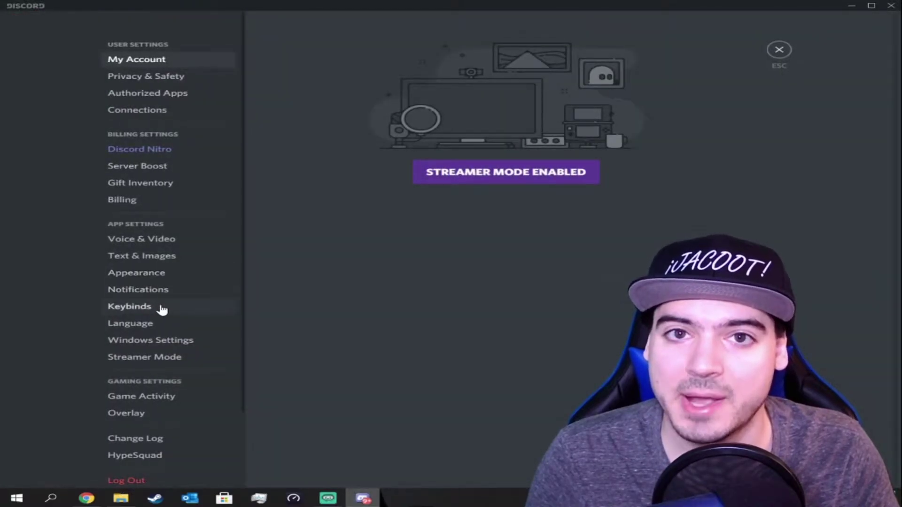
left_click(162, 312)
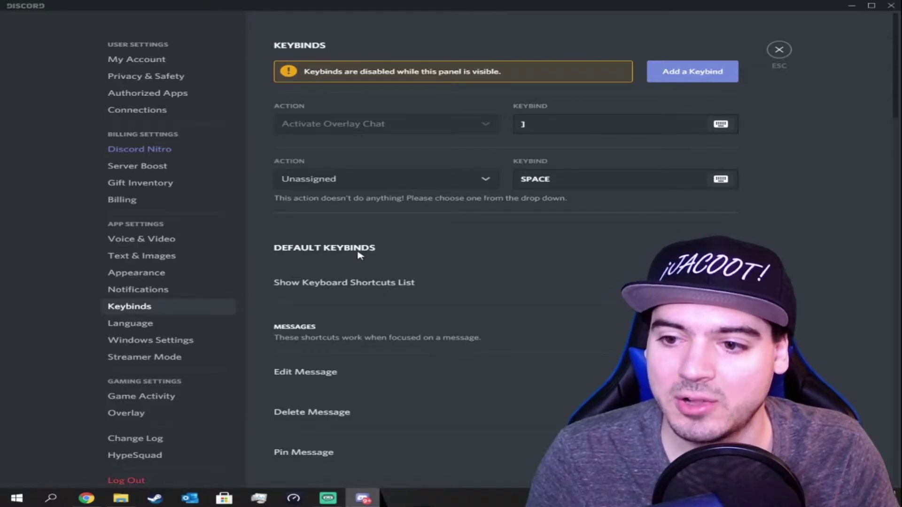
scroll(359, 255, "down", 2)
scroll(533, 264, "down", 20)
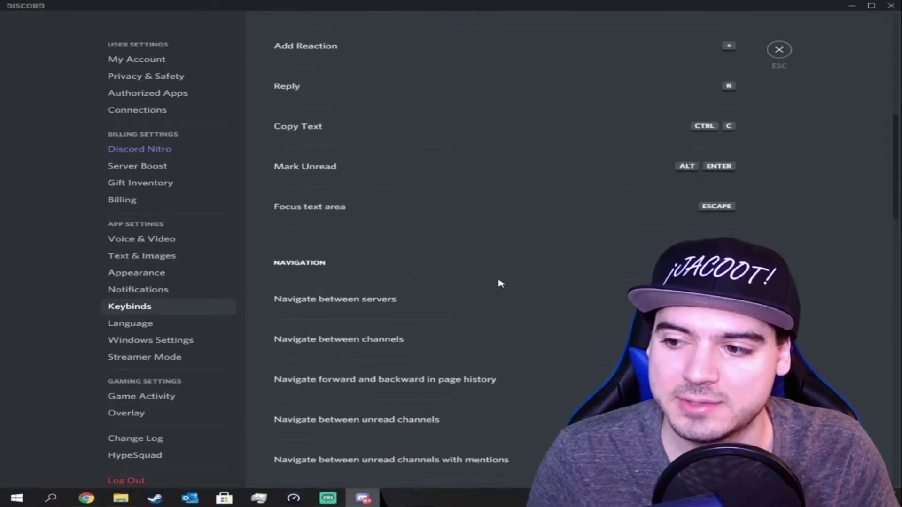
scroll(489, 301, "down", 7)
scroll(493, 317, "up", 20)
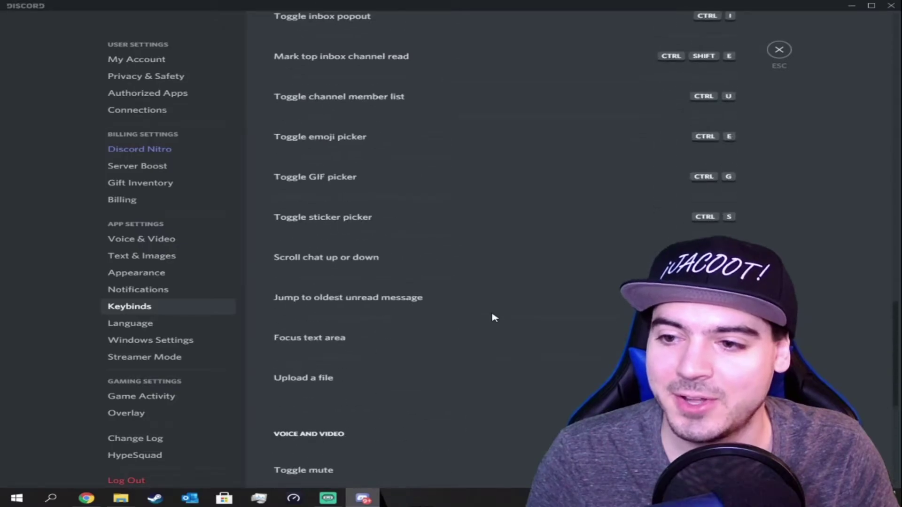
scroll(499, 324, "up", 8)
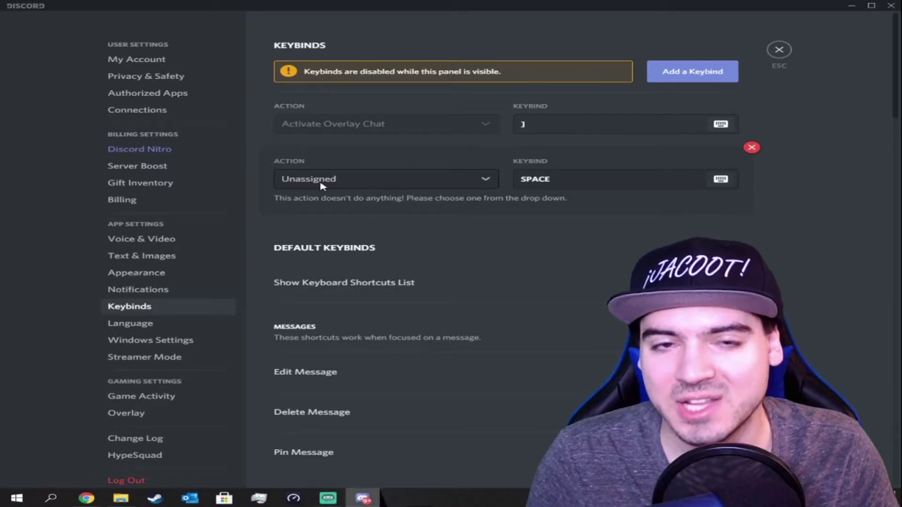
Step: Make the custom keybind Push to Mute on the M key, then exit settings
left_click(379, 183)
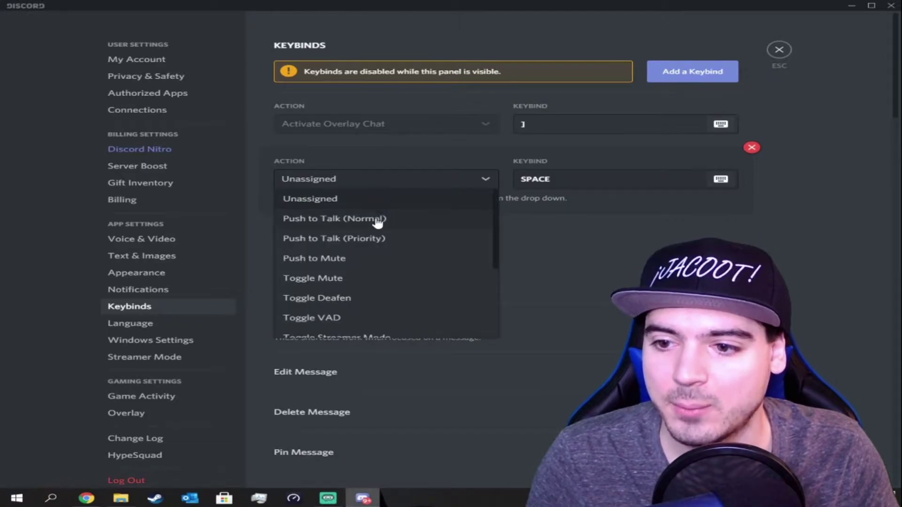
scroll(375, 229, "down", 1)
scroll(365, 226, "up", 1)
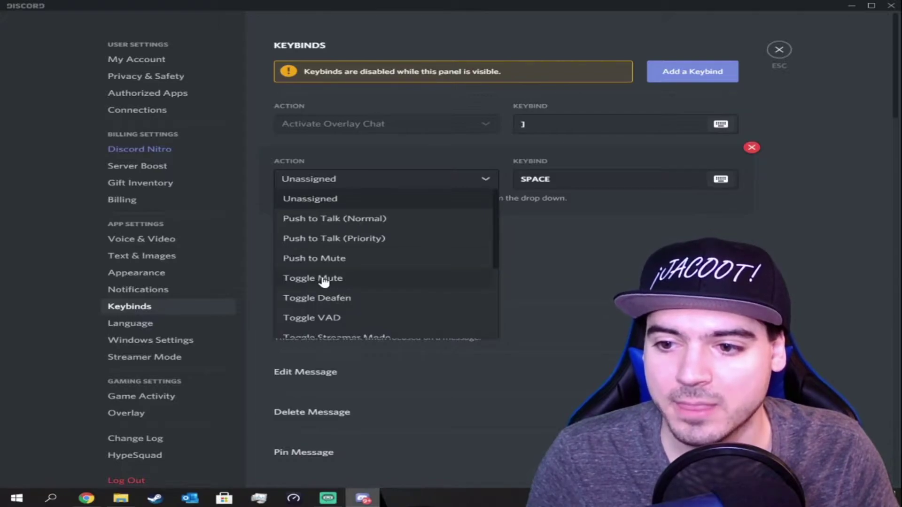
left_click(347, 263)
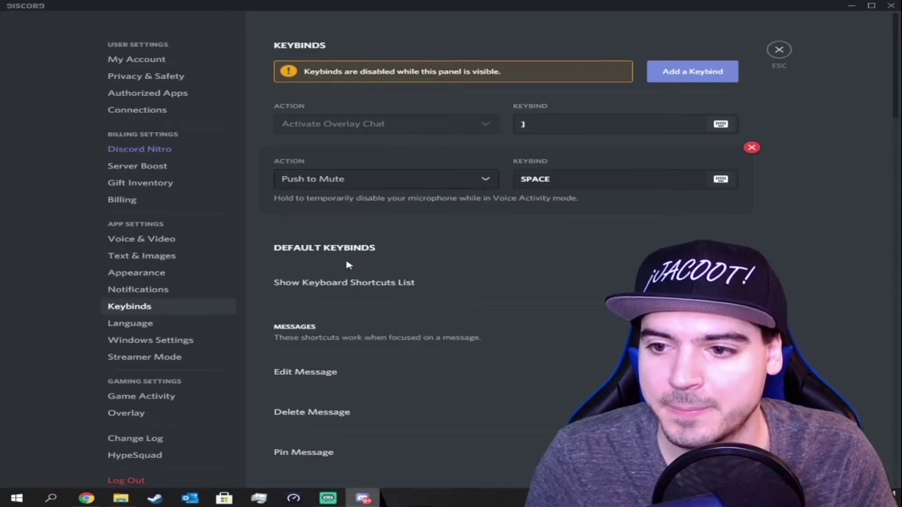
left_click(540, 185)
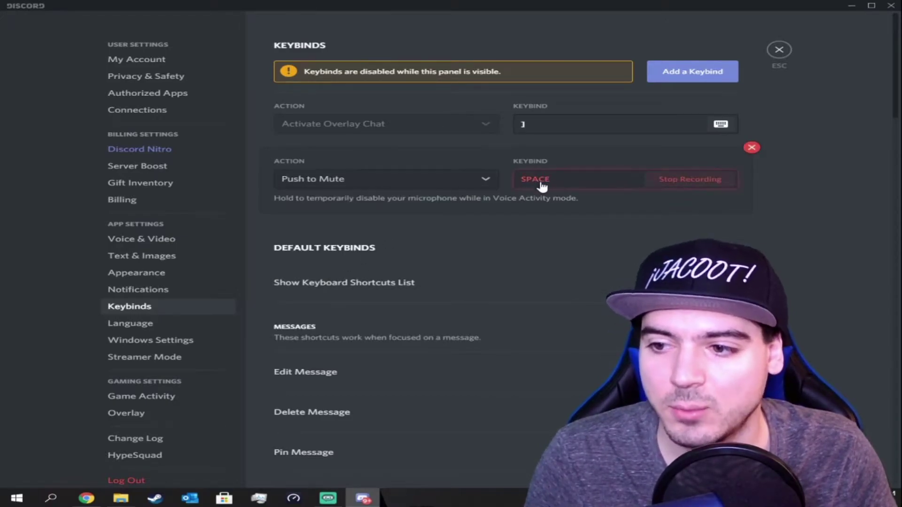
key("m")
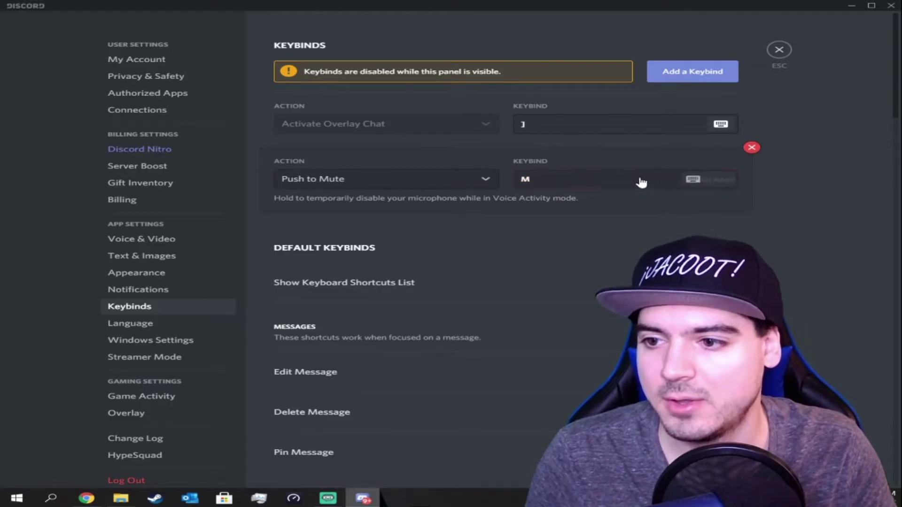
left_click(778, 51)
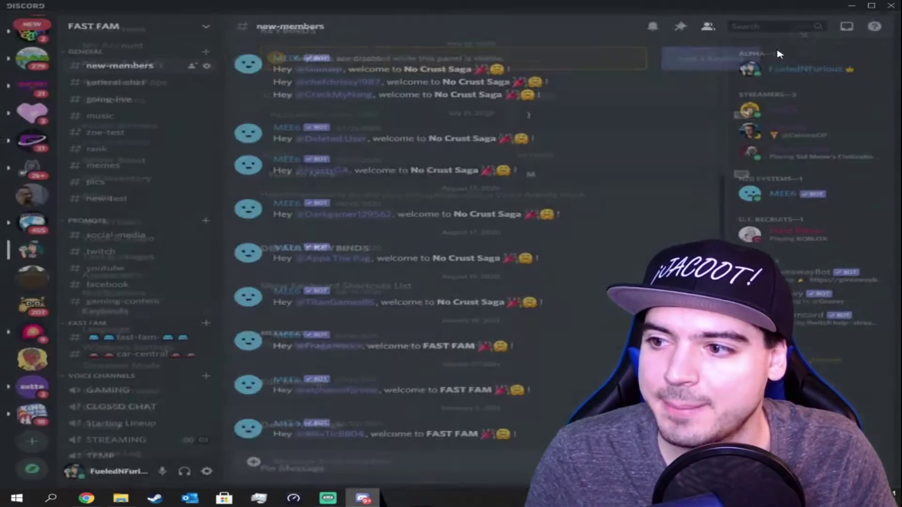
Step: Join the TEMP voice channel, test the M mute key with a string of m's, then clear it
scroll(100, 219, "down", 2)
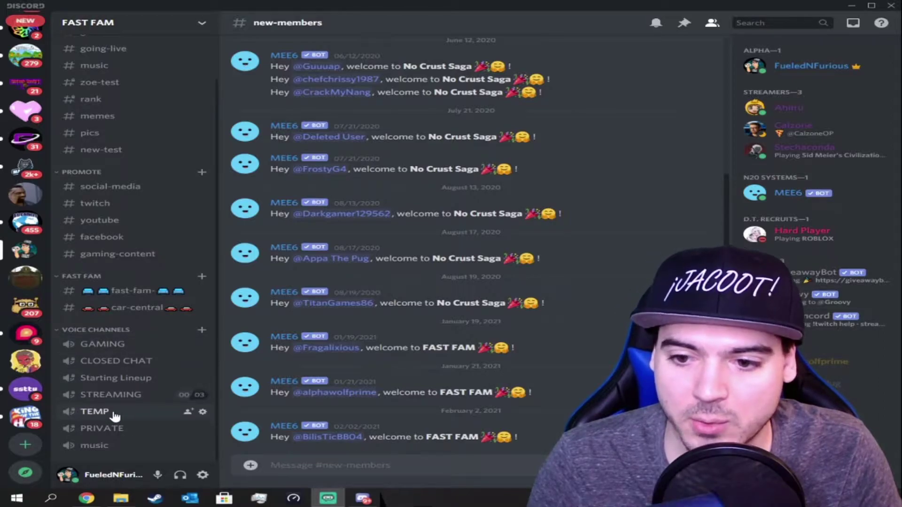
left_click(131, 415)
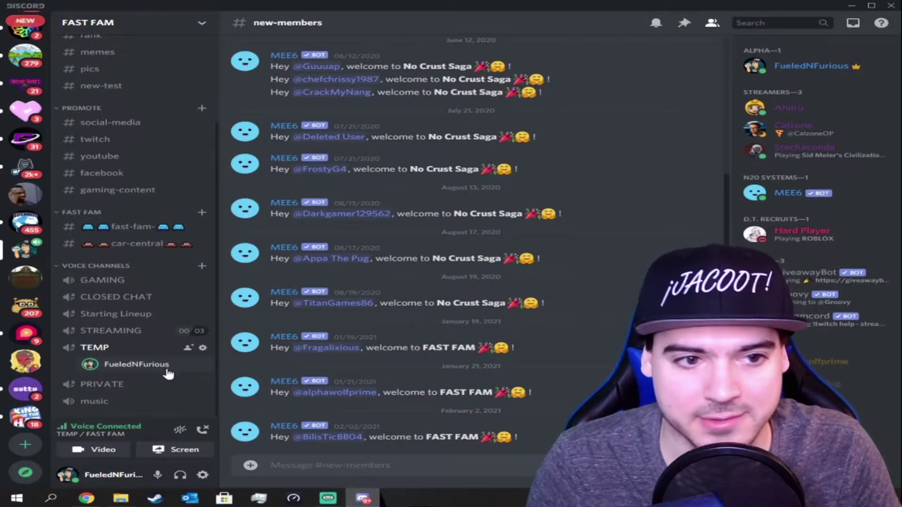
type("mmmmmmmmmmmmmmmmmmmmmmmmmmmmmmmmmmmmmmmmmm")
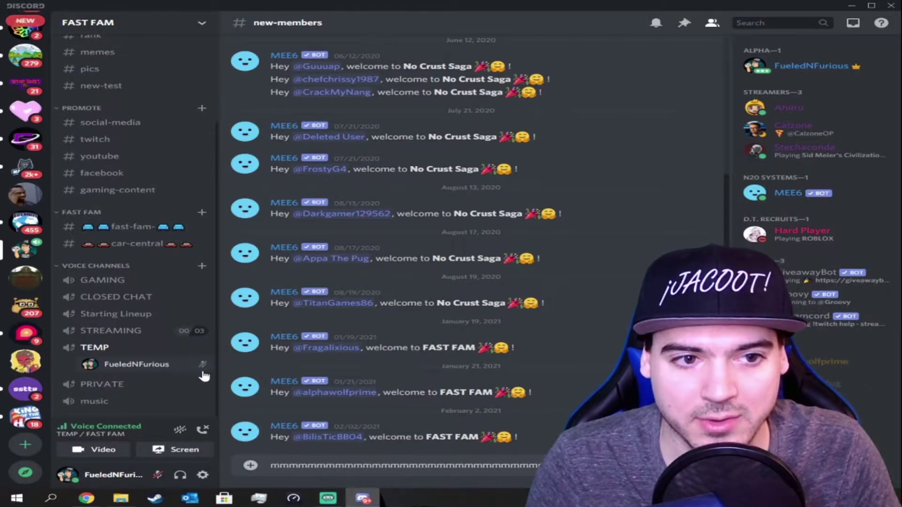
key("ctrl+shift+m")
type("mmmmmmmmmmmmmmmmmmmmmmmmmmmmmmmmmmmmmmmmmmmmmmmmmmmmmmmmmmmmmm")
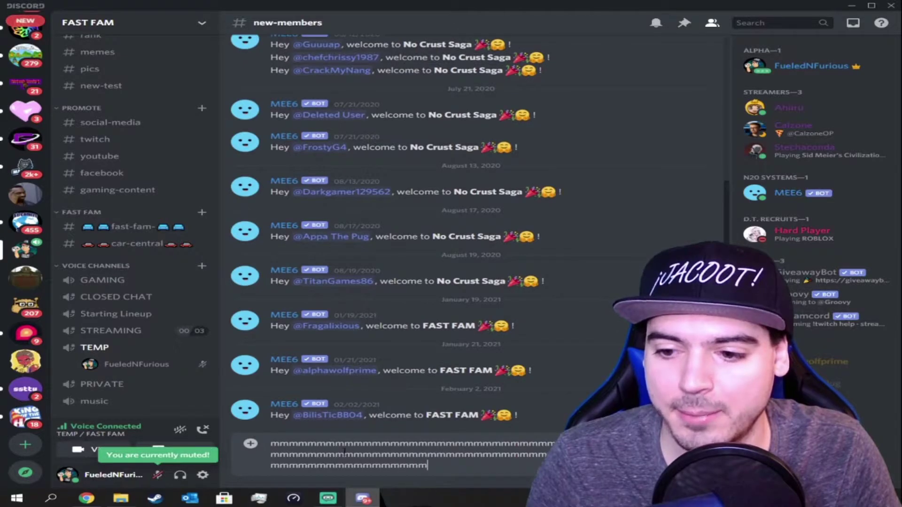
type("mmmmmmmmmmmmmmmmmmmmmmmmmmmmmmmmmmmmmmmmmmmmmmmmmmmmmmmmmmmmmmmmmmmmmmmmmmmmmmmmmmmmmmmm")
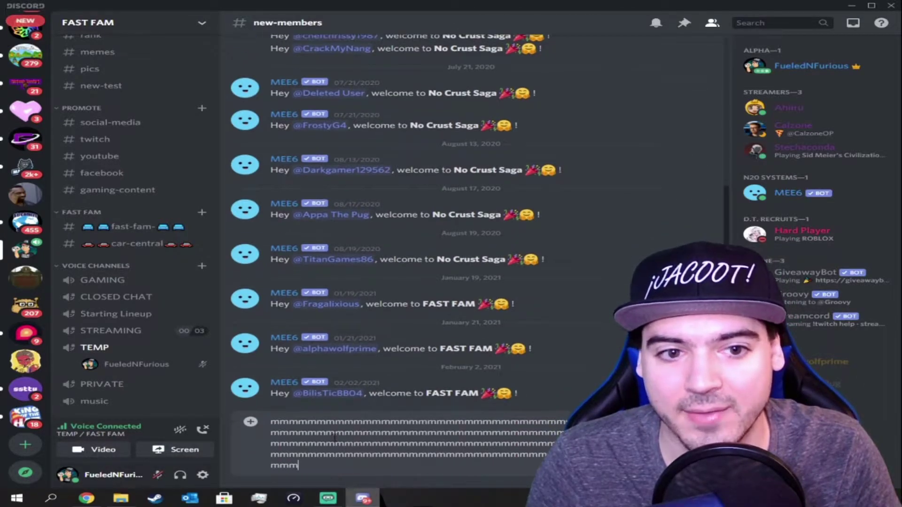
type("mmmmmmmmmmmmmmmmmmmmmmmmmmmmmmmmmmm")
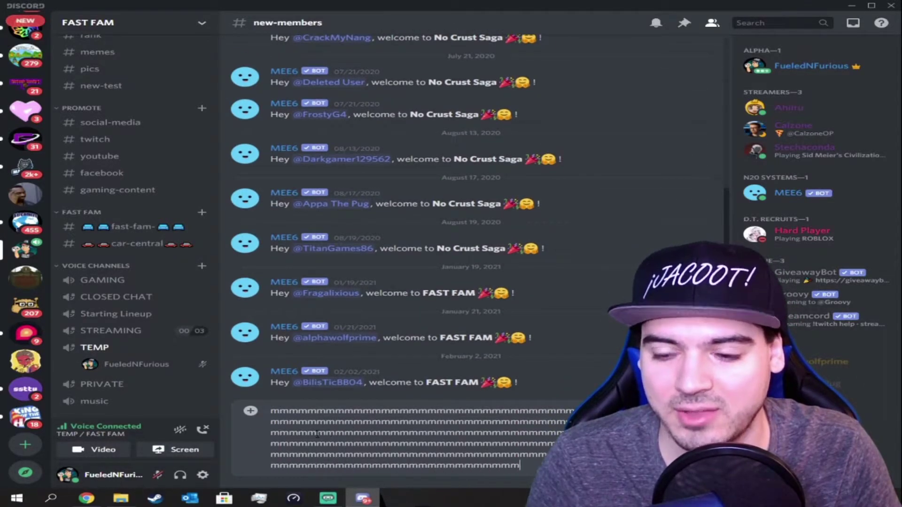
type("mmmmmmmmmmmmmmmmmmmmmmmmmmmmmmmmmmmmmmmmmmmmmmmmmmmmmmmmmmmmmmmmmmmmmmmmmmmmmmmmmmmmmmmmmmmmmmmmmmmmmmmmm")
key("ctrl+a")
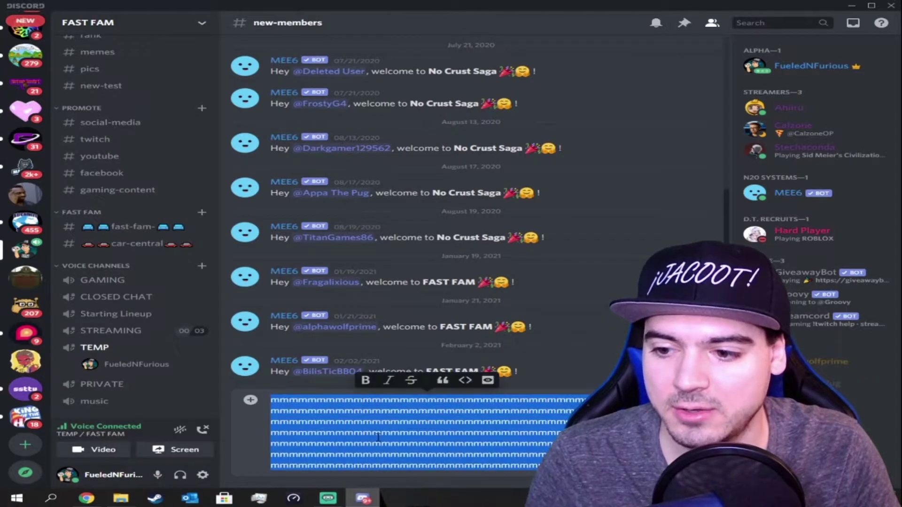
key("BackSpace")
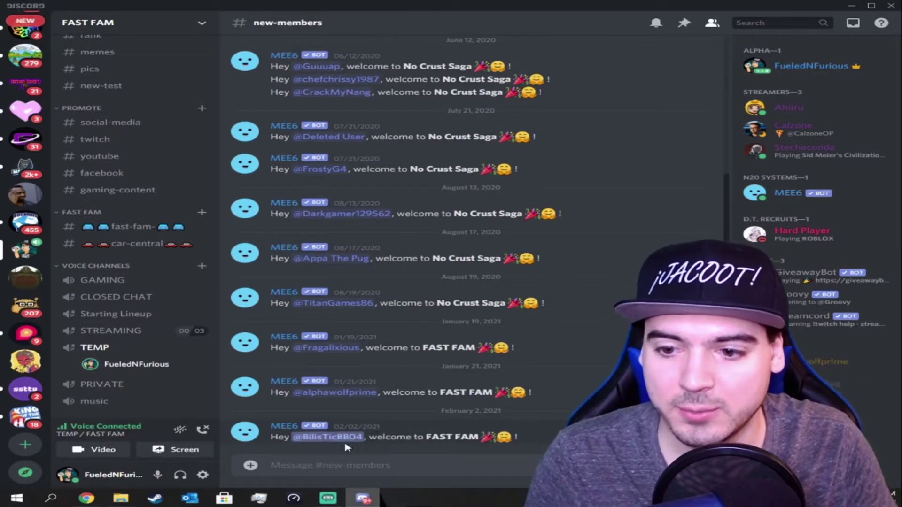
Step: Open the TEMP voice channel's video view and mute the microphone with the new keybind
left_click(117, 352)
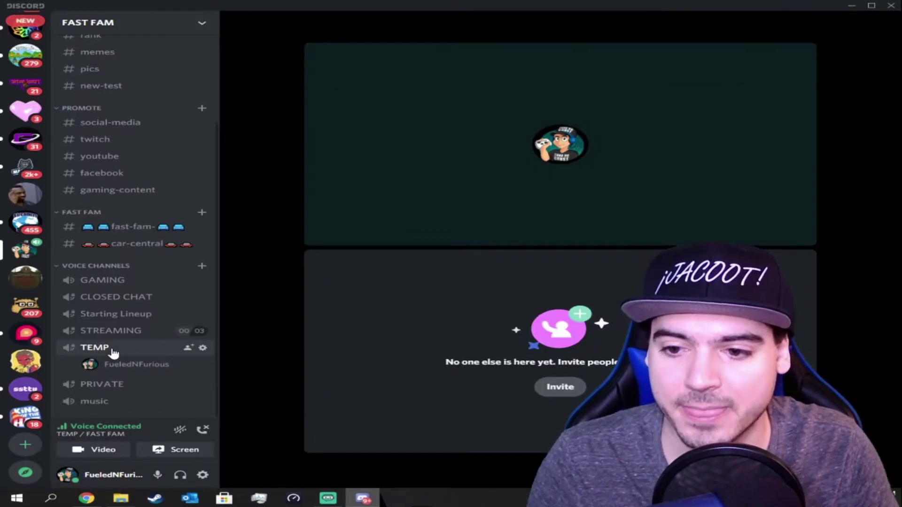
key("ctrl+shift+m")
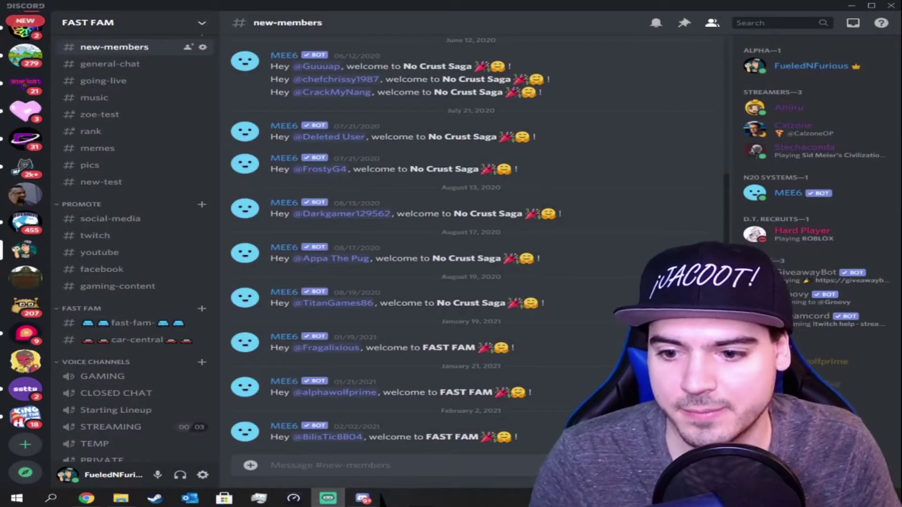
Step: Switch the custom M keybind's action from Push to Mute to Toggle Mute and exit settings
left_click(203, 476)
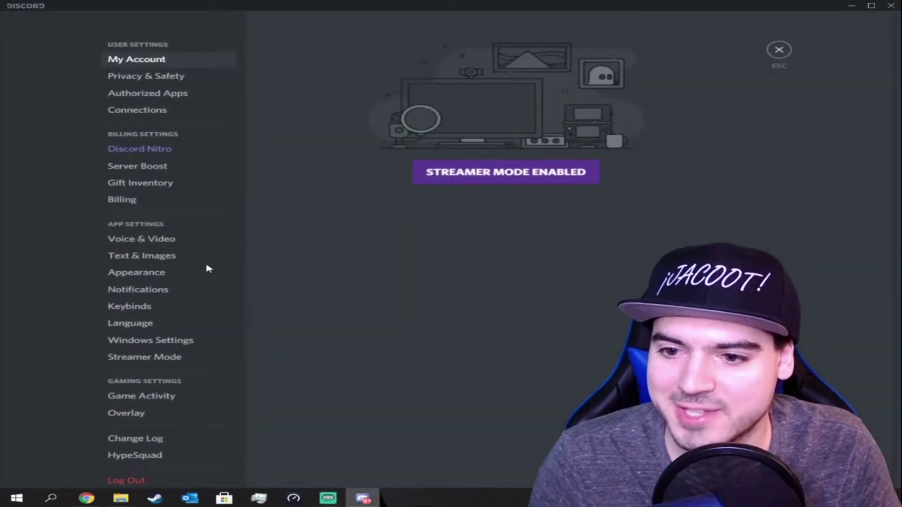
left_click(167, 308)
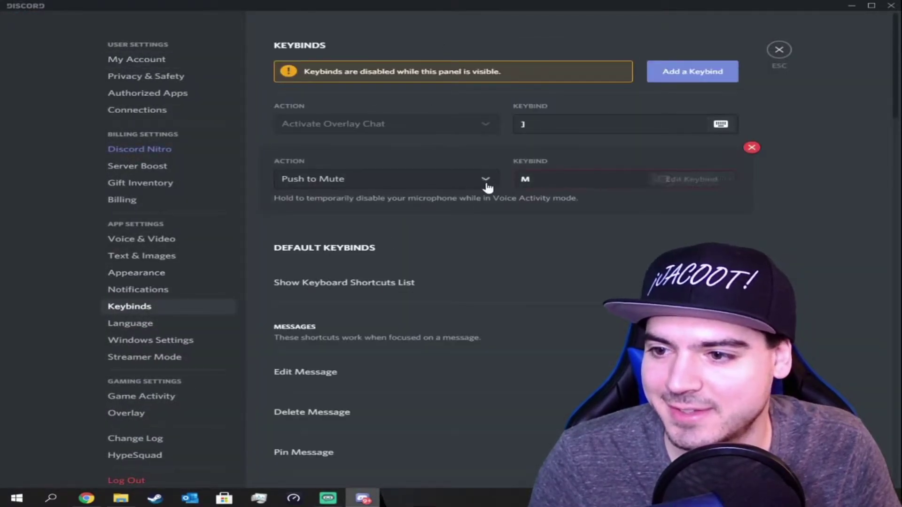
left_click(451, 184)
left_click(352, 281)
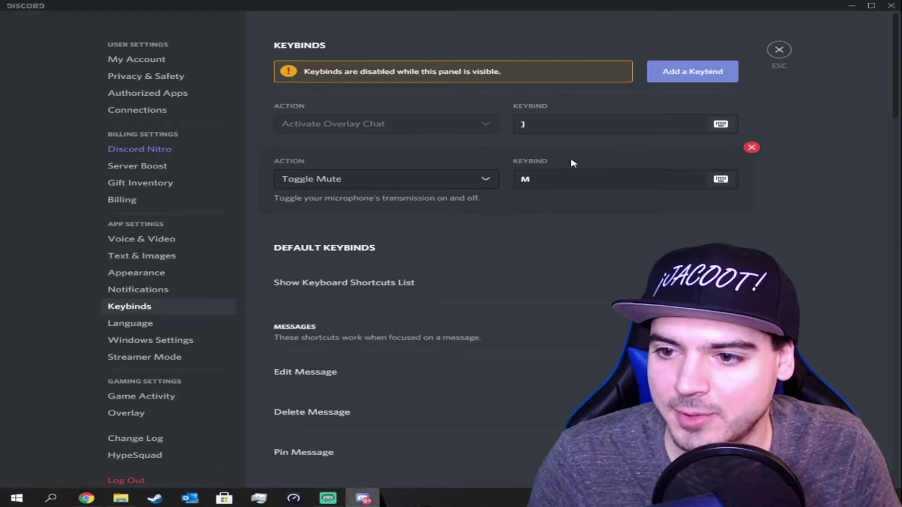
left_click(779, 50)
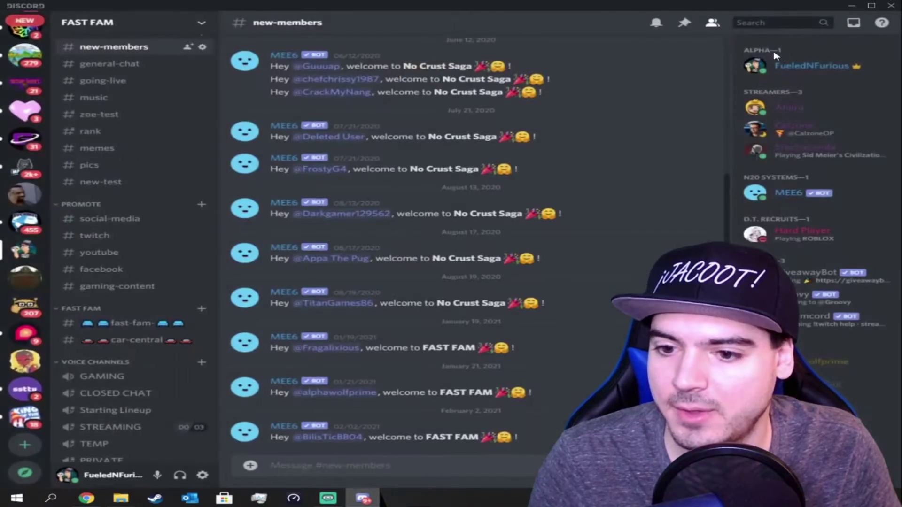
scroll(137, 358, "down", 2)
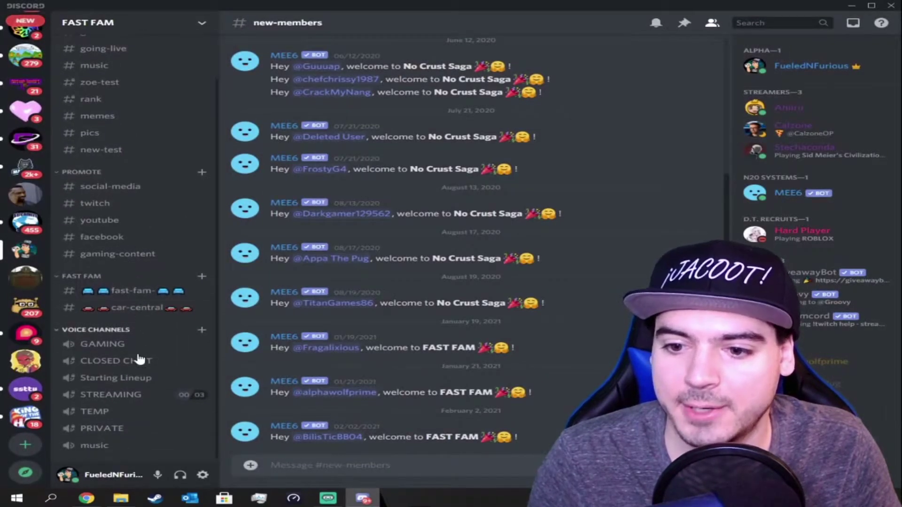
Step: Join the TEMP voice channel, type and delete a test 'm', then open its call view
left_click(127, 417)
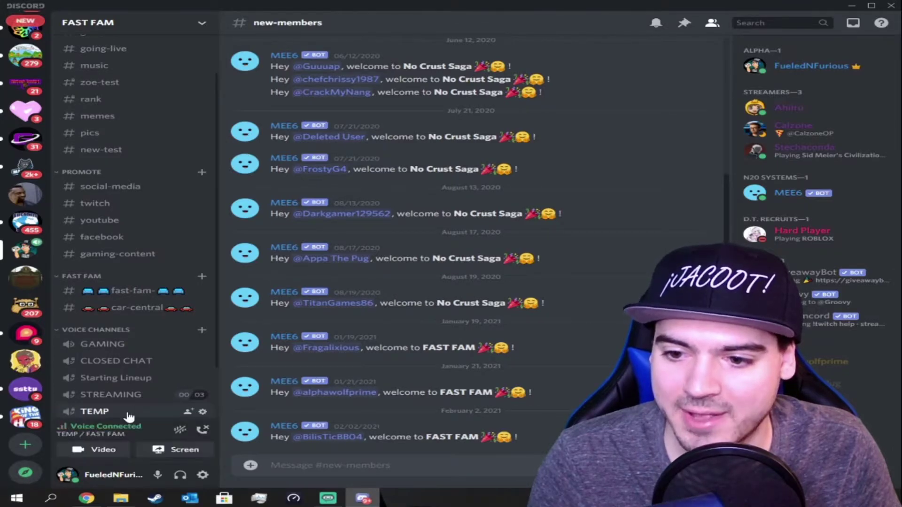
scroll(141, 357, "down", 2)
left_click(297, 465)
type("m")
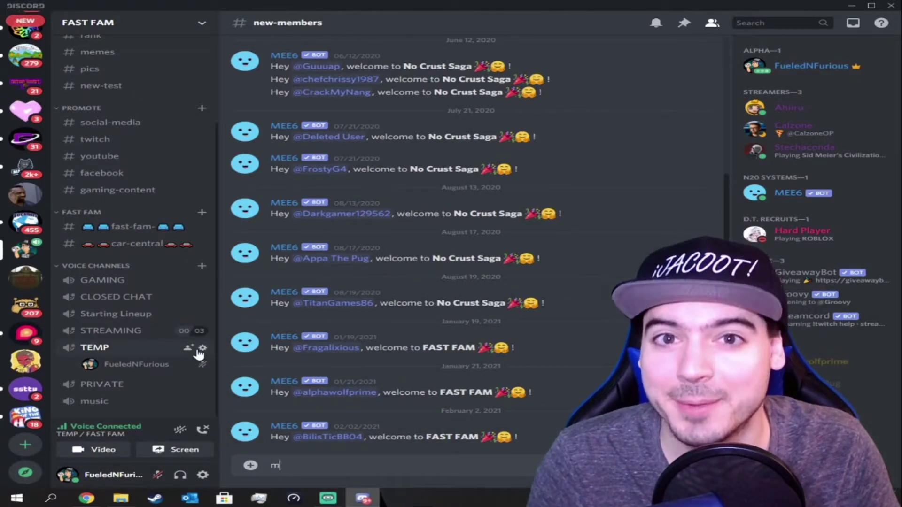
key("BackSpace")
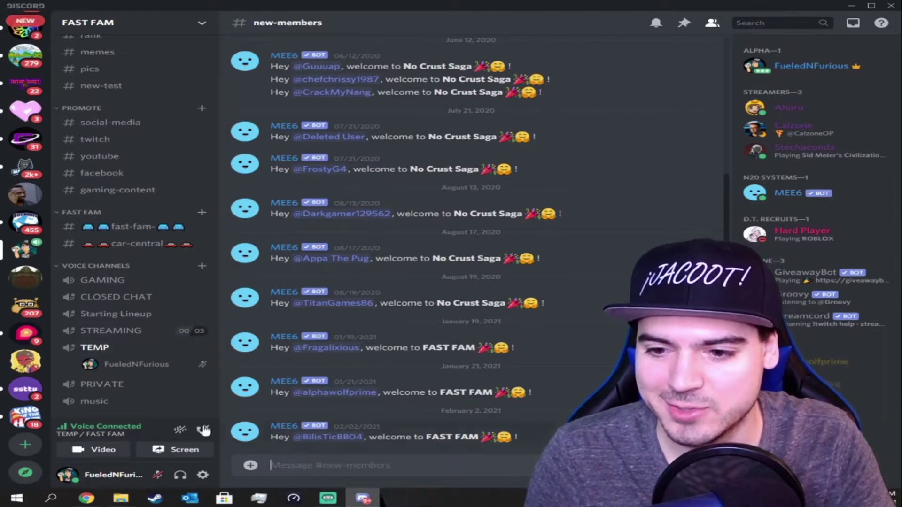
left_click(135, 351)
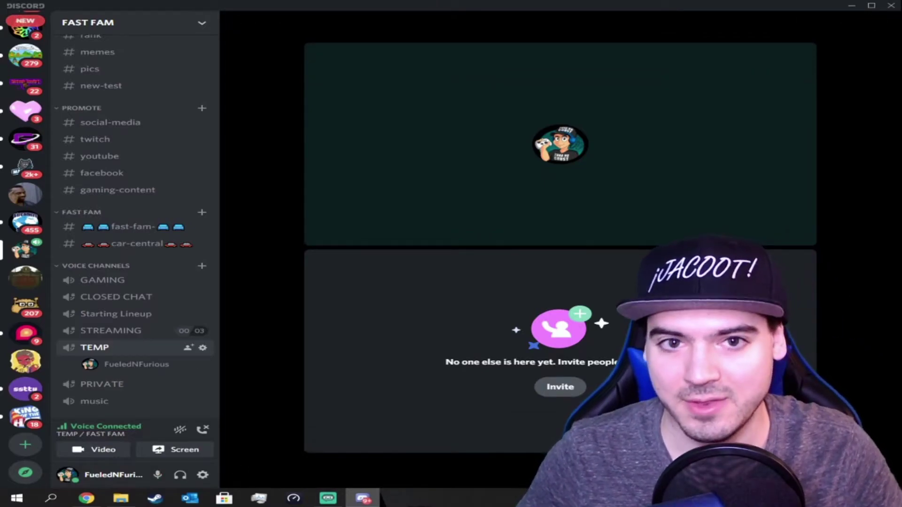
Step: Use the toggle-mute key to unmute, mute, then unmute the microphone again
key("ctrl+shift+m")
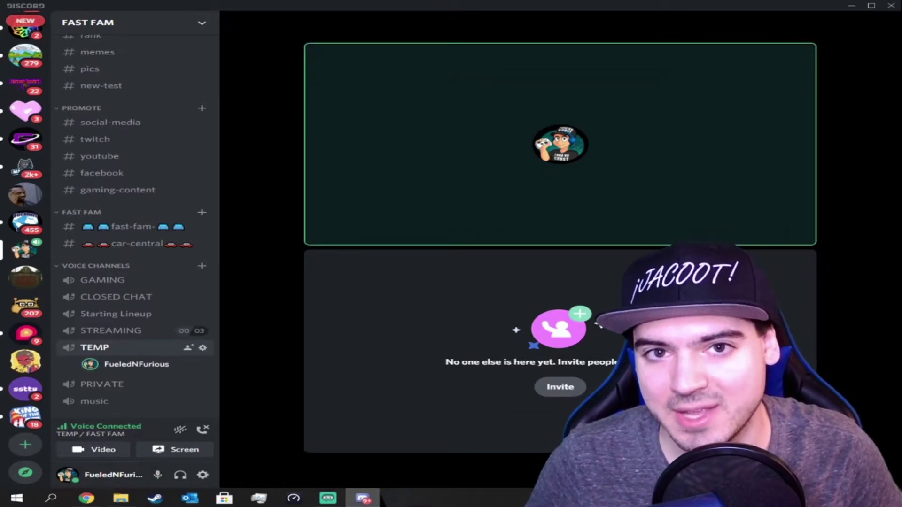
key("ctrl+shift+m")
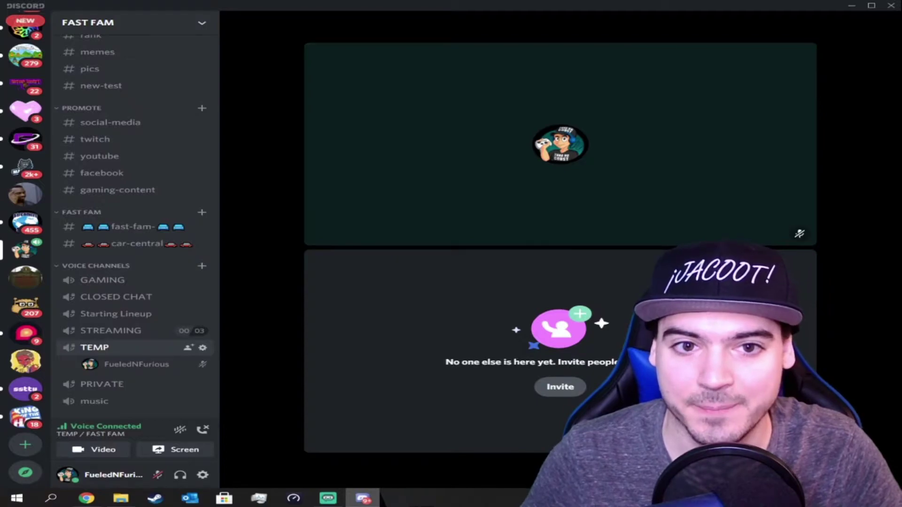
key("ctrl+shift+m")
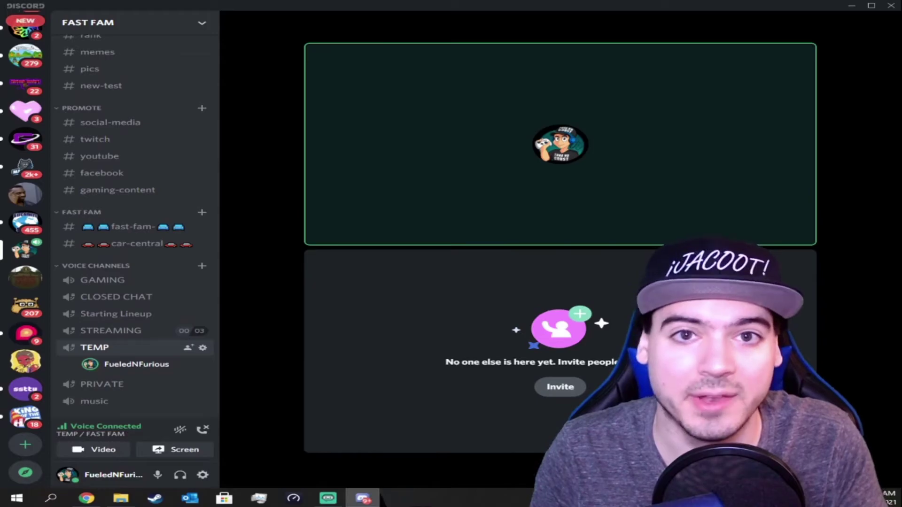
Step: Disconnect from the TEMP voice channel through the voice panel, then select TEMP in the channel list
left_click(205, 431)
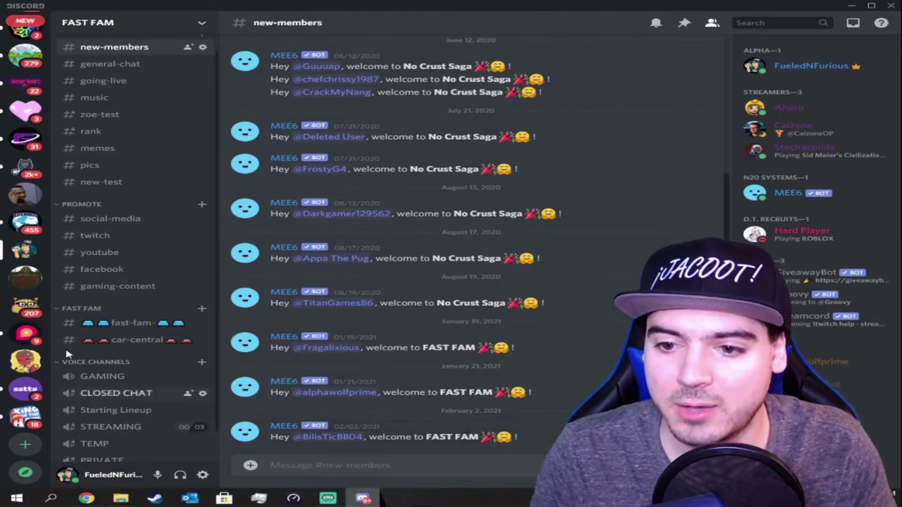
scroll(104, 340, "down", 1)
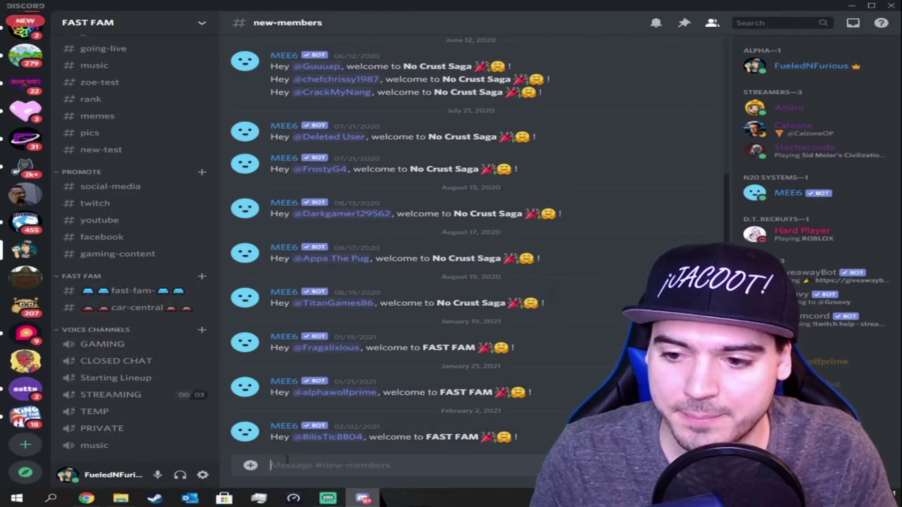
left_click_drag(150, 318, 148, 316)
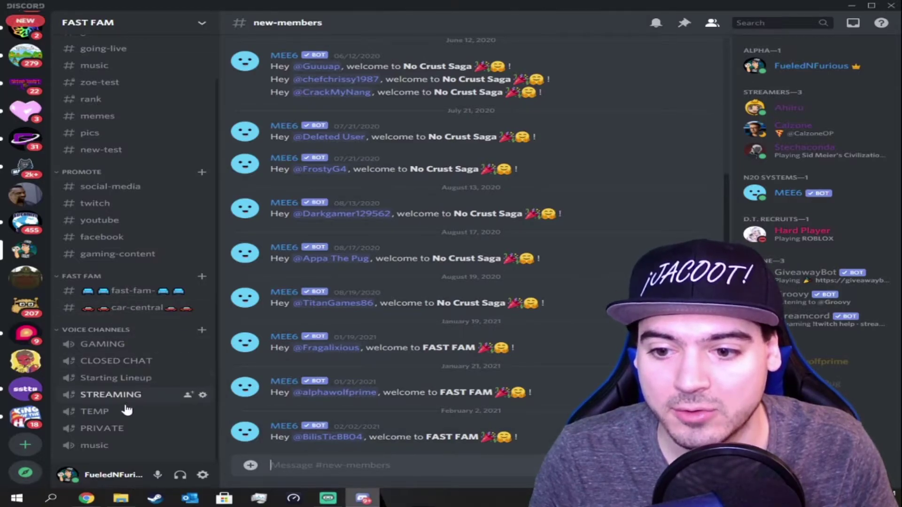
left_click(108, 412)
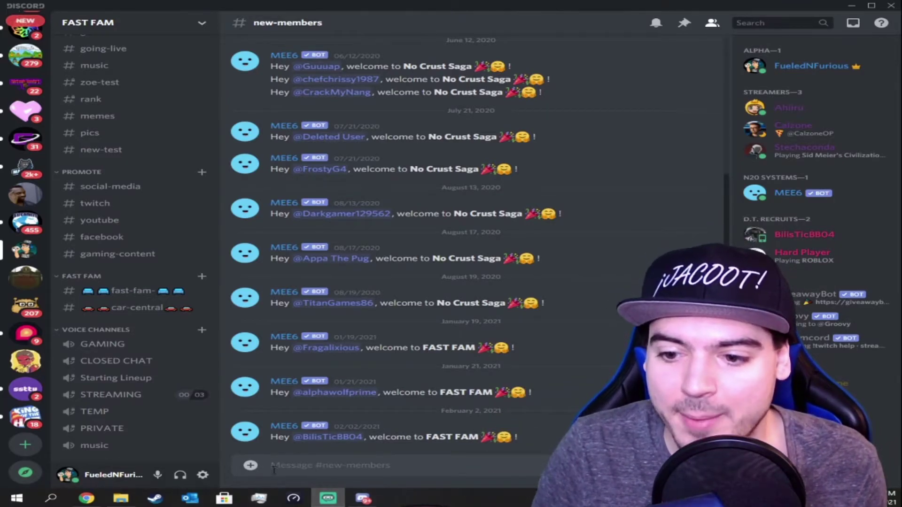
Step: Set the custom keybind to Push to Mute on the foot pedal's F10 key and exit settings
left_click(202, 475)
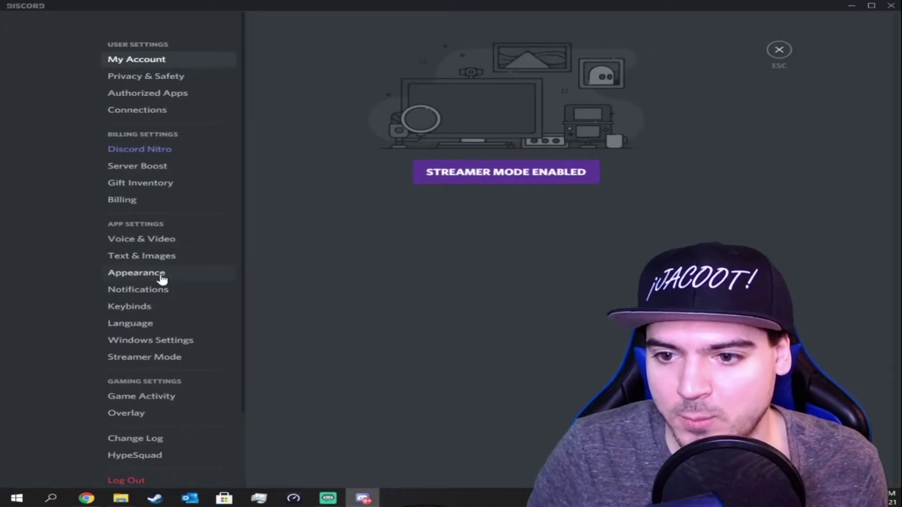
left_click(155, 310)
left_click(375, 182)
left_click(346, 258)
mouse_move(543, 177)
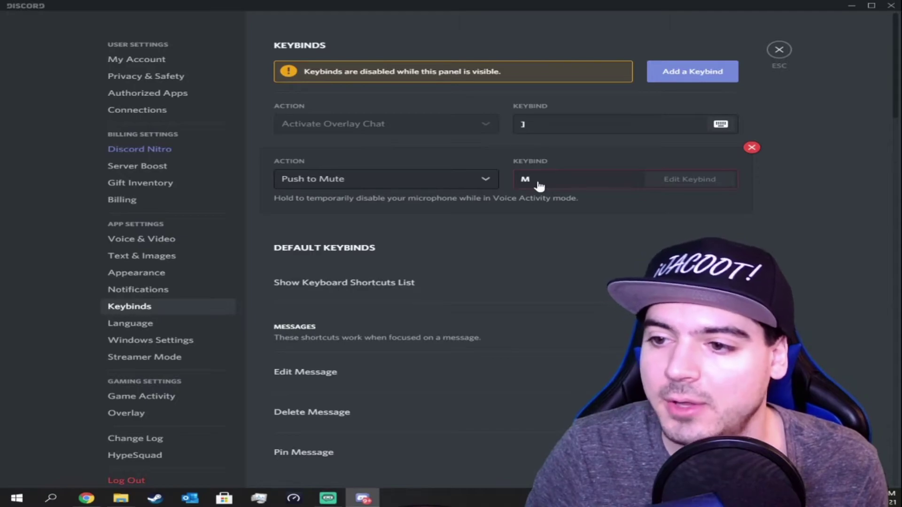
left_click(539, 185)
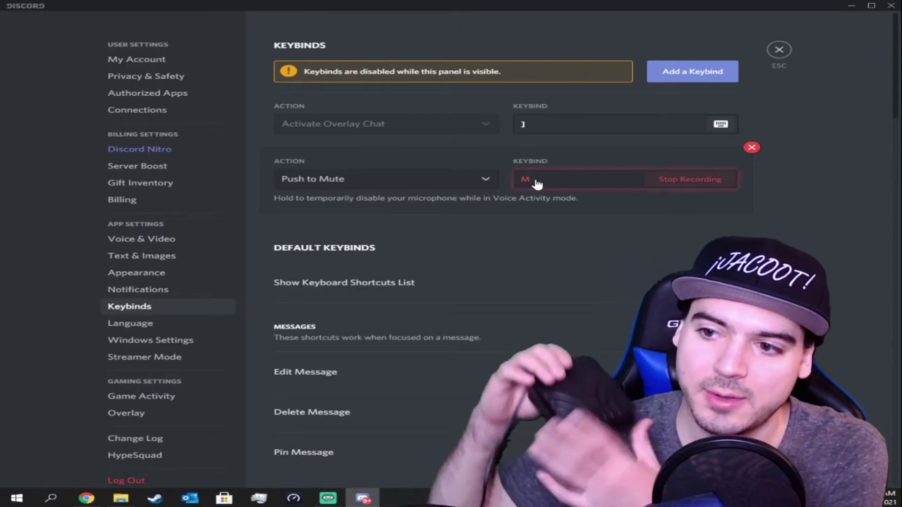
key("F10")
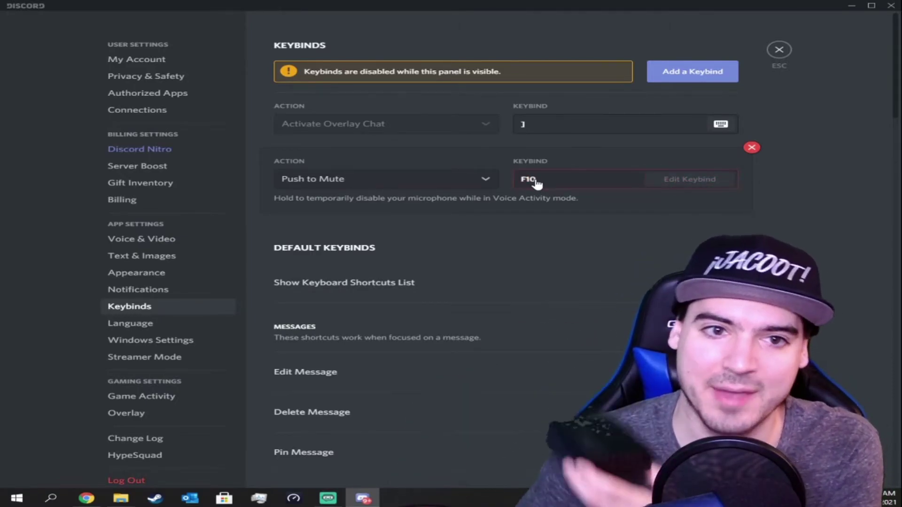
left_click(779, 49)
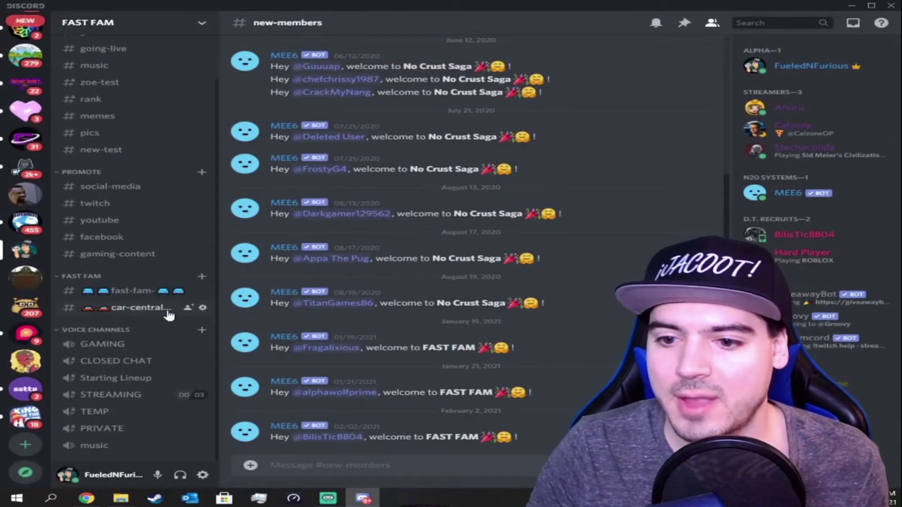
Step: Join the TEMP voice channel and test the F10 pedal, muting then unmuting the microphone
left_click(146, 414)
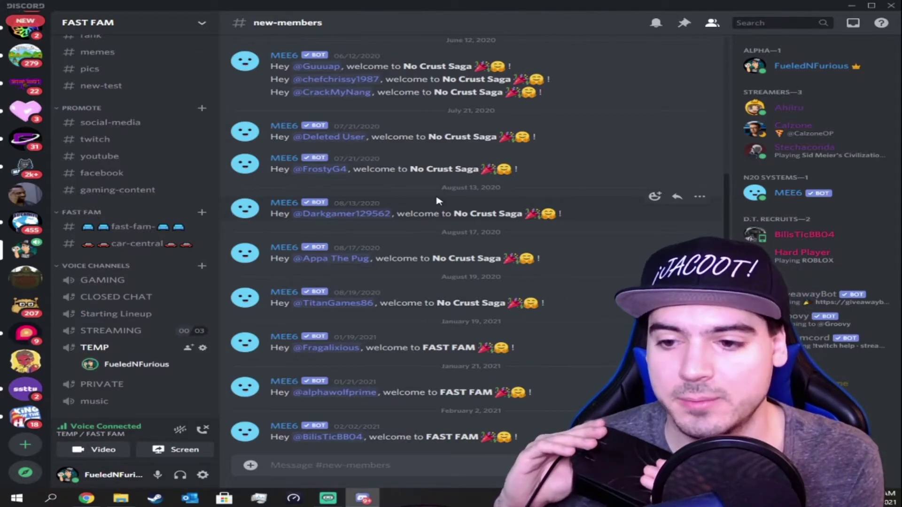
key("ctrl+shift+m")
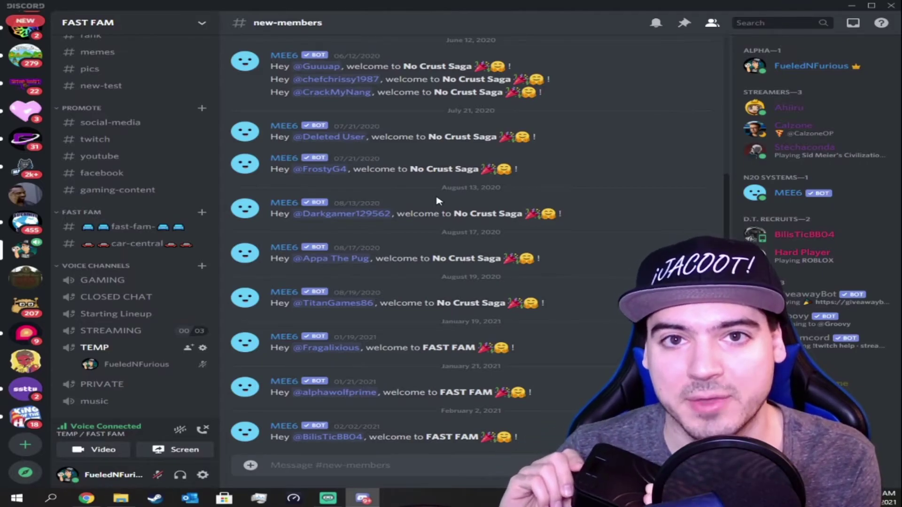
key("ctrl+shift+m")
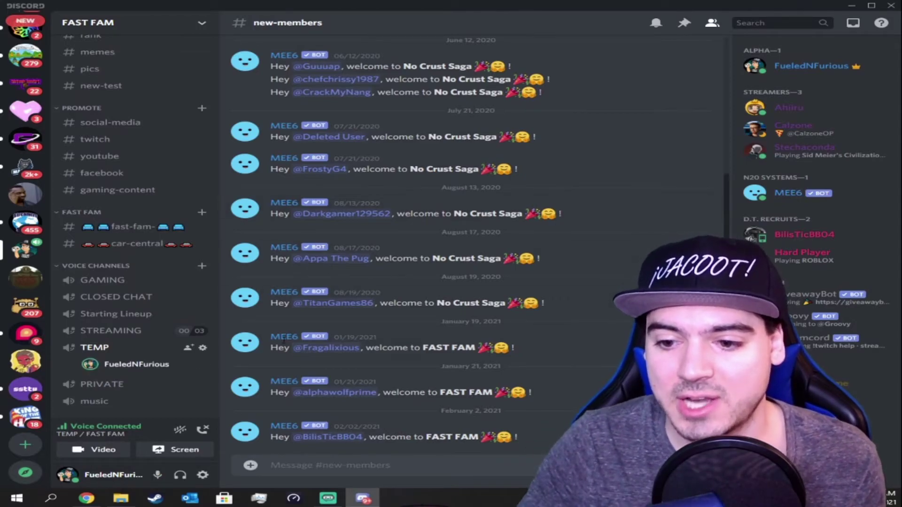
Step: In Keybinds, switch the F10 action from Push to Mute to Toggle Mute, then close settings
left_click(203, 475)
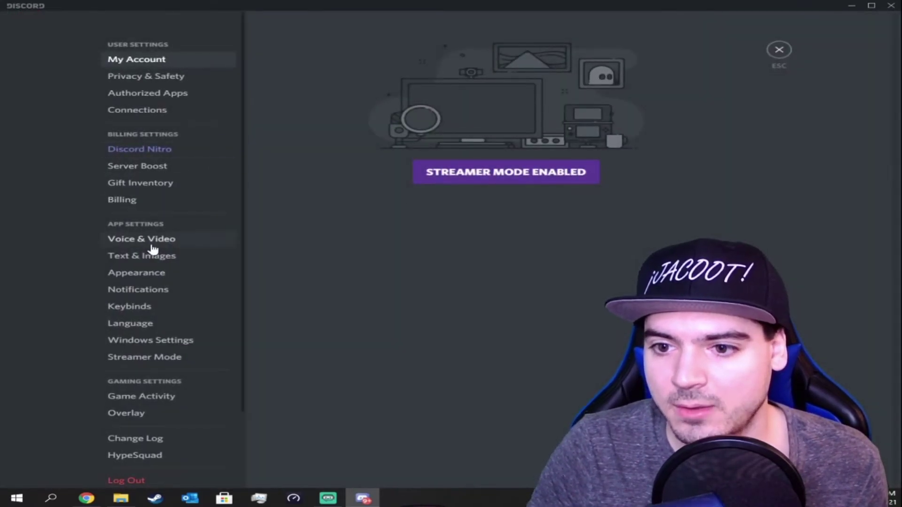
left_click(178, 241)
left_click(177, 256)
left_click(176, 278)
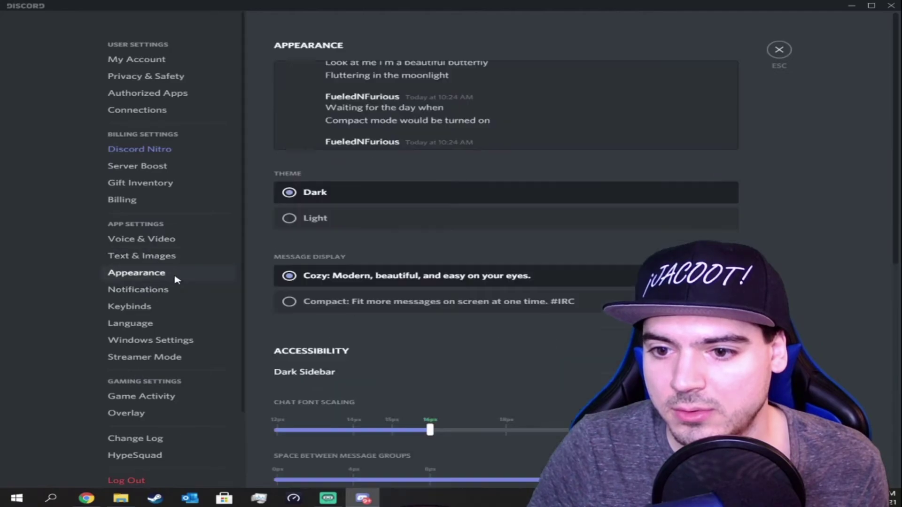
left_click(177, 306)
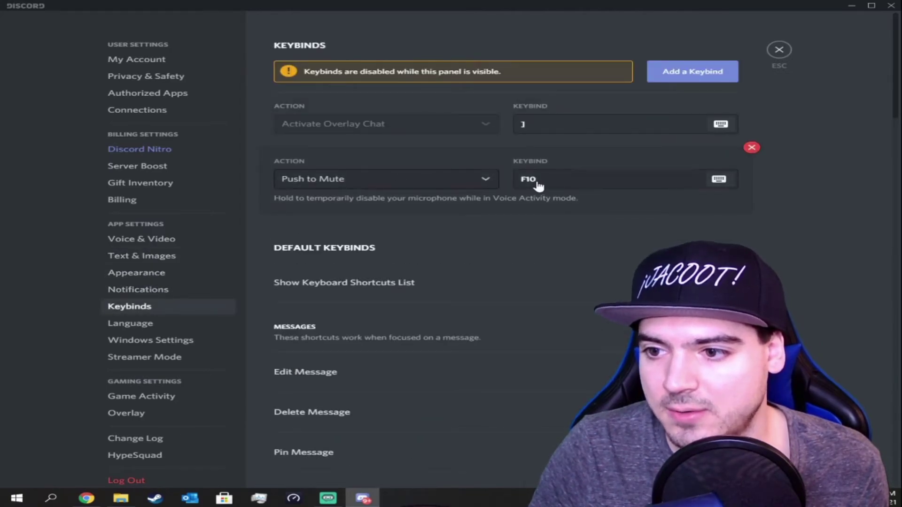
left_click(422, 184)
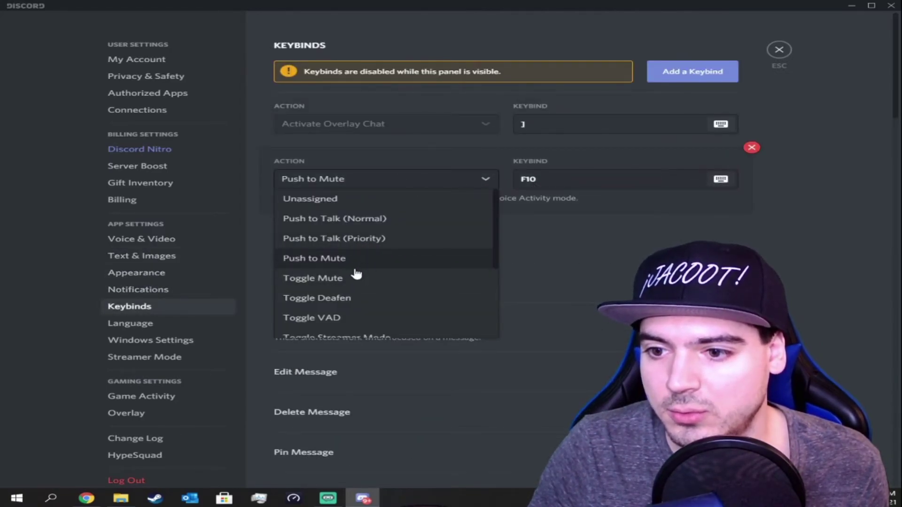
left_click(357, 277)
left_click(779, 49)
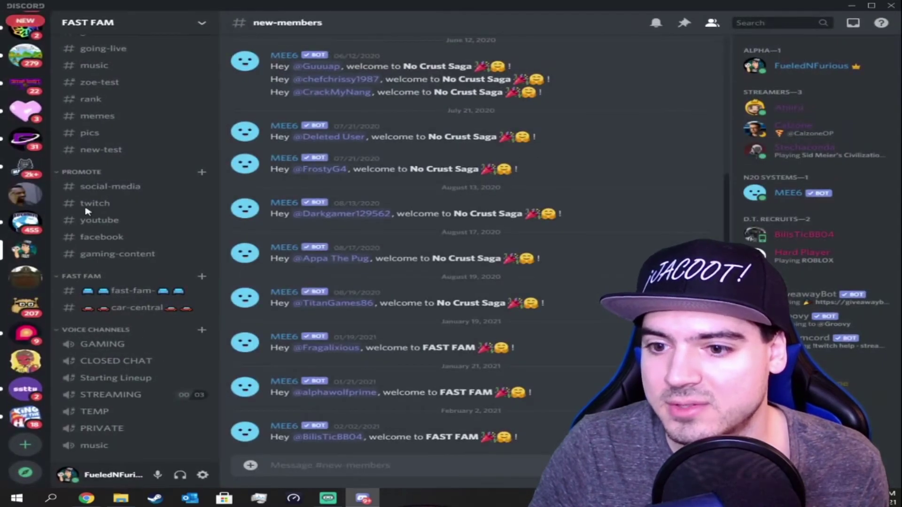
Step: Join the TEMP voice channel and test the mute toggle by muting, then unmuting the microphone
left_click(136, 413)
scroll(144, 97, "down", 2)
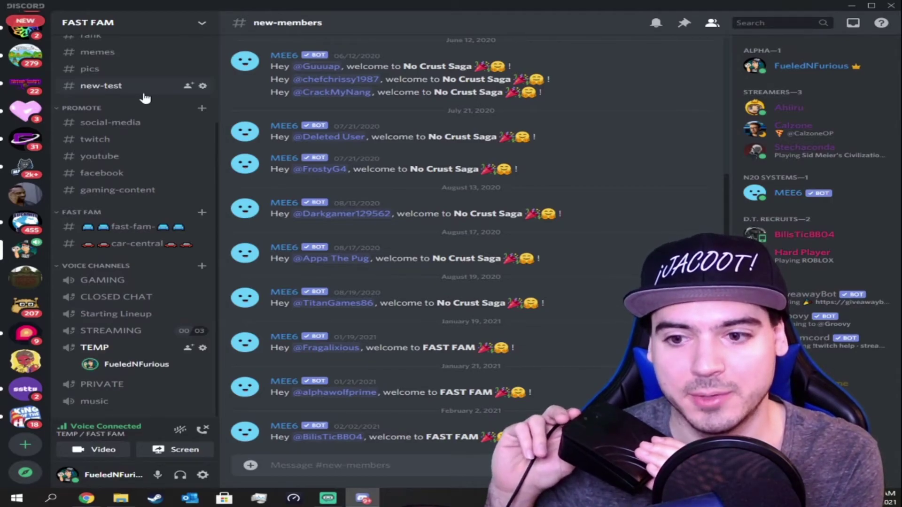
key("ctrl+shift+m")
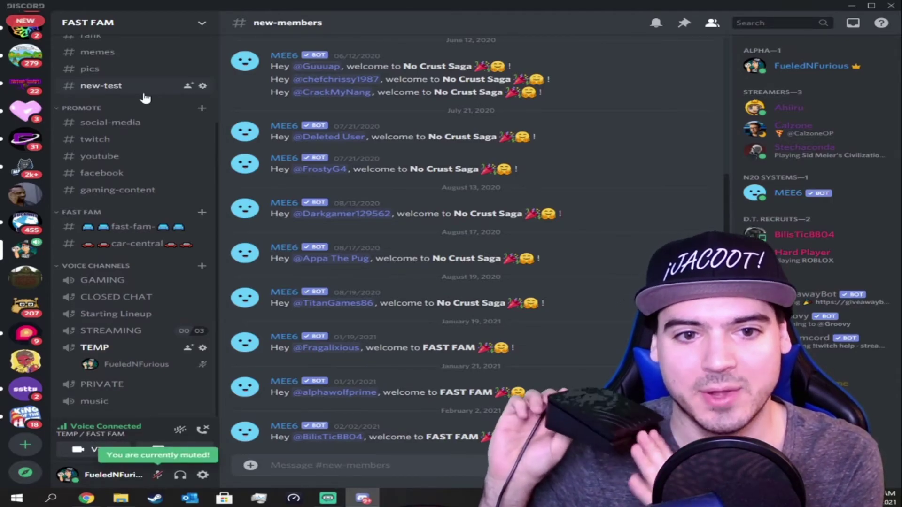
key("ctrl+shift+m")
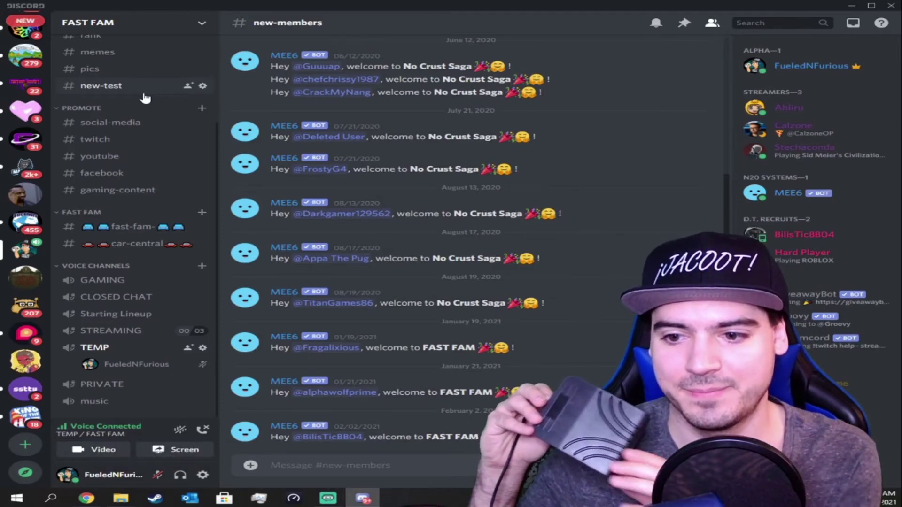